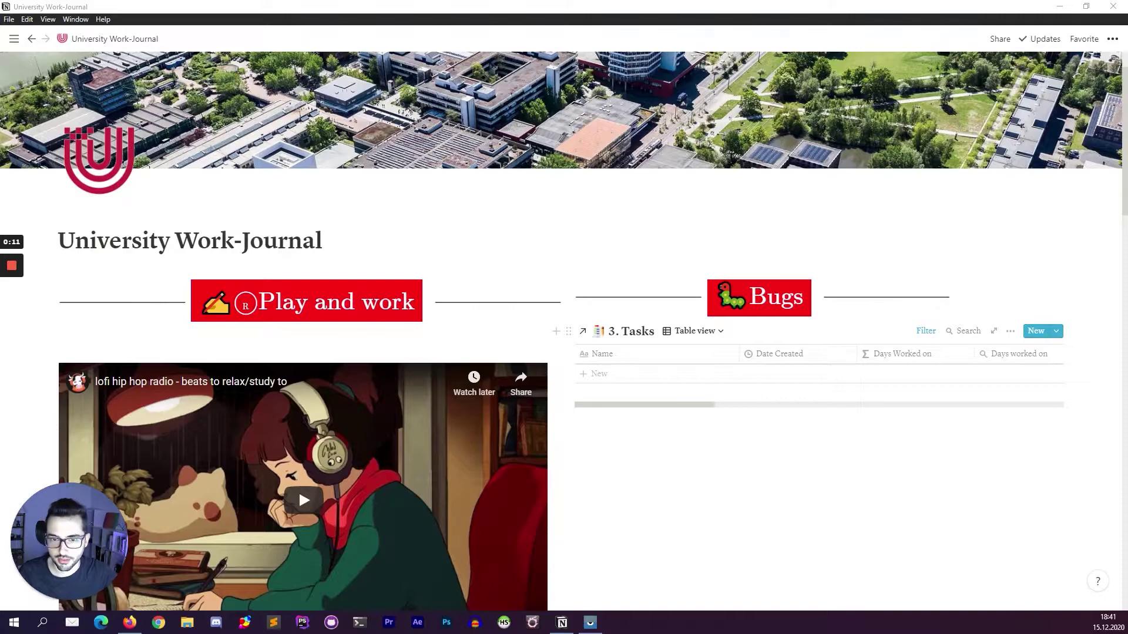
# - Change the Bugs table's Status filter from 'Is not' to 'Is' Completed
pyautogui.click(922, 333)
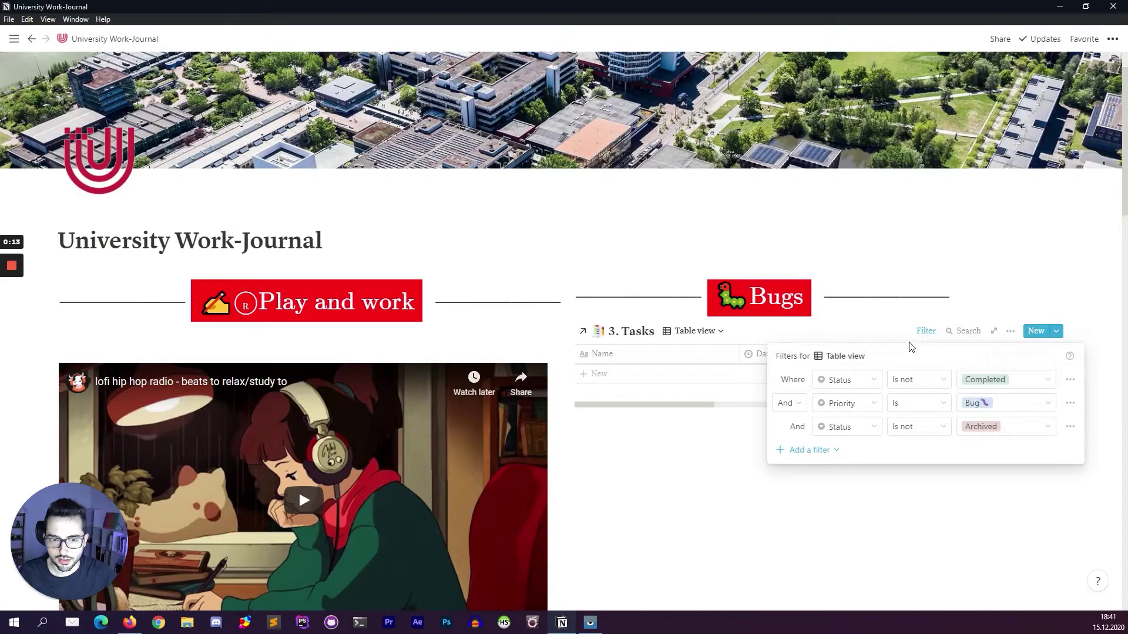
pyautogui.click(988, 380)
pyautogui.click(978, 380)
pyautogui.click(919, 380)
pyautogui.press('Escape')
pyautogui.press('Escape')
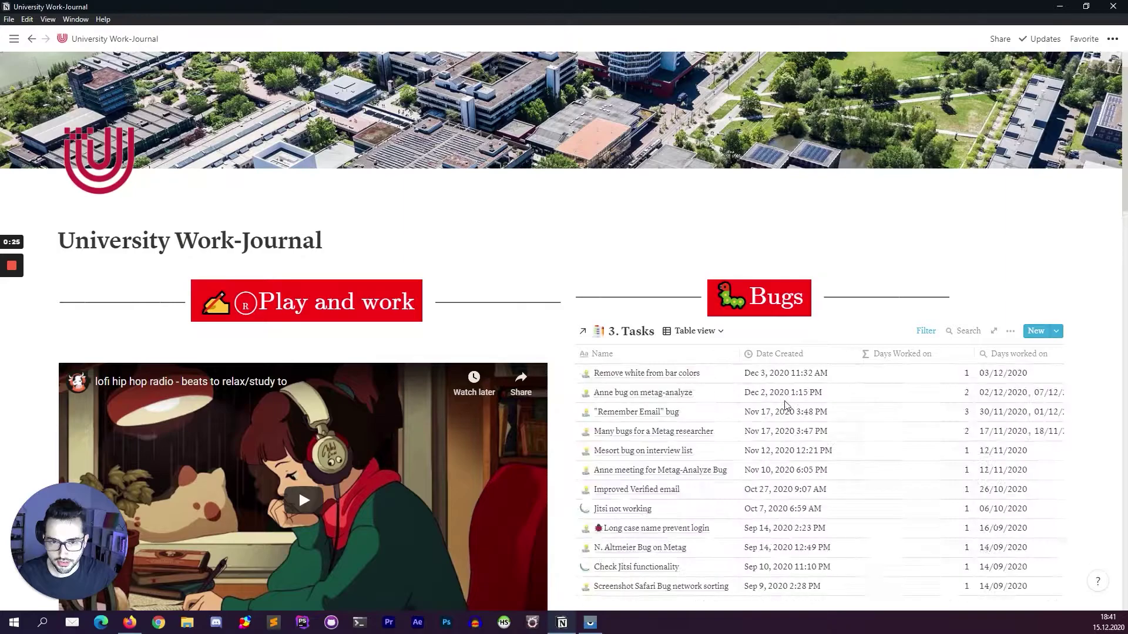
# - Review the completed bugs, then set the Status filter back to 'Is not' Completed
pyautogui.scroll(-5, 820, 385)
pyautogui.scroll(3, 815, 370)
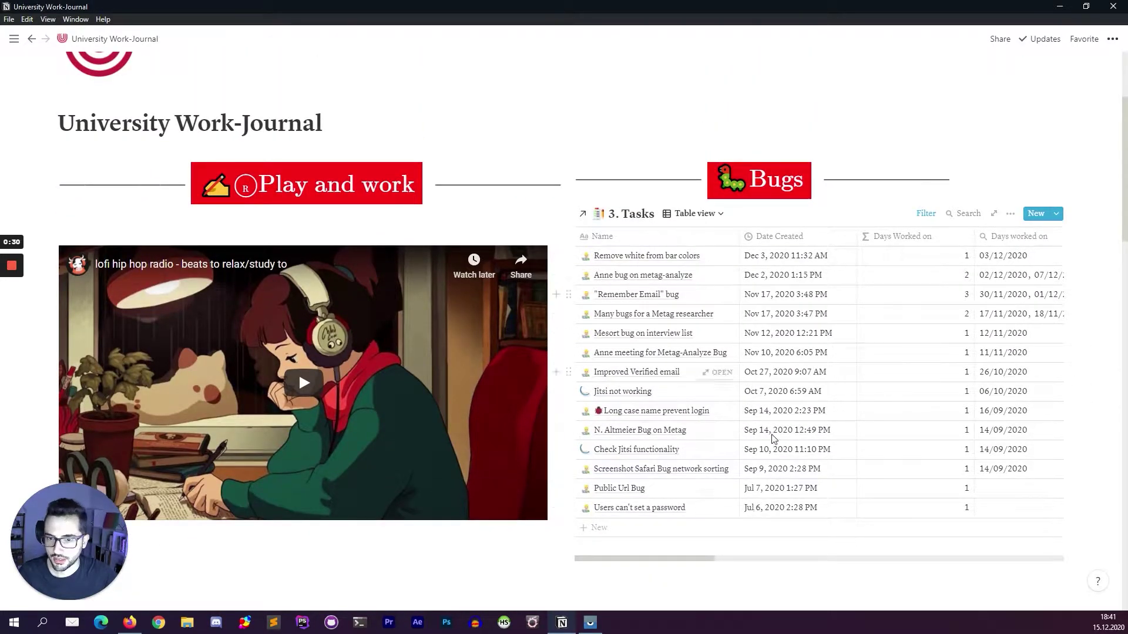
pyautogui.scroll(1, 822, 423)
pyautogui.click(926, 272)
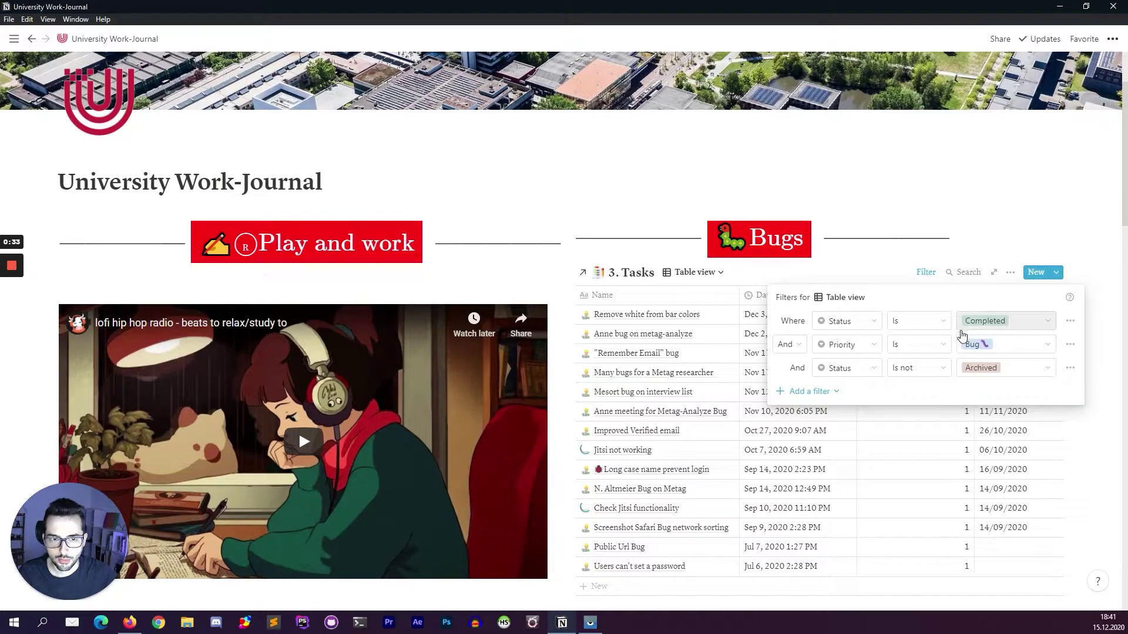
pyautogui.click(910, 321)
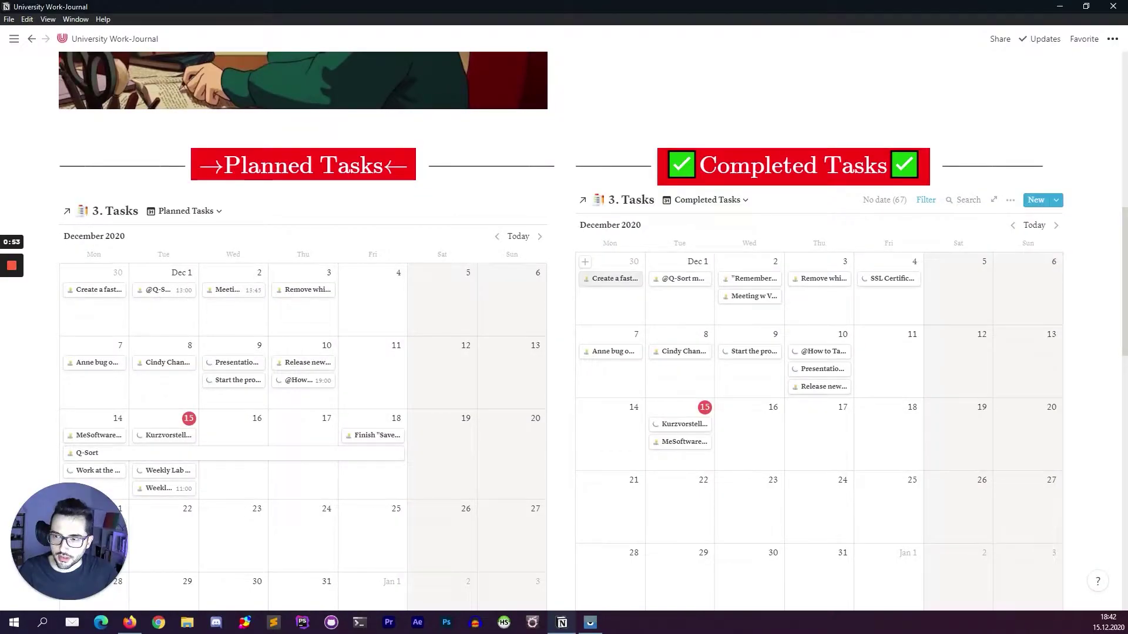
pyautogui.scroll(-1, 640, 276)
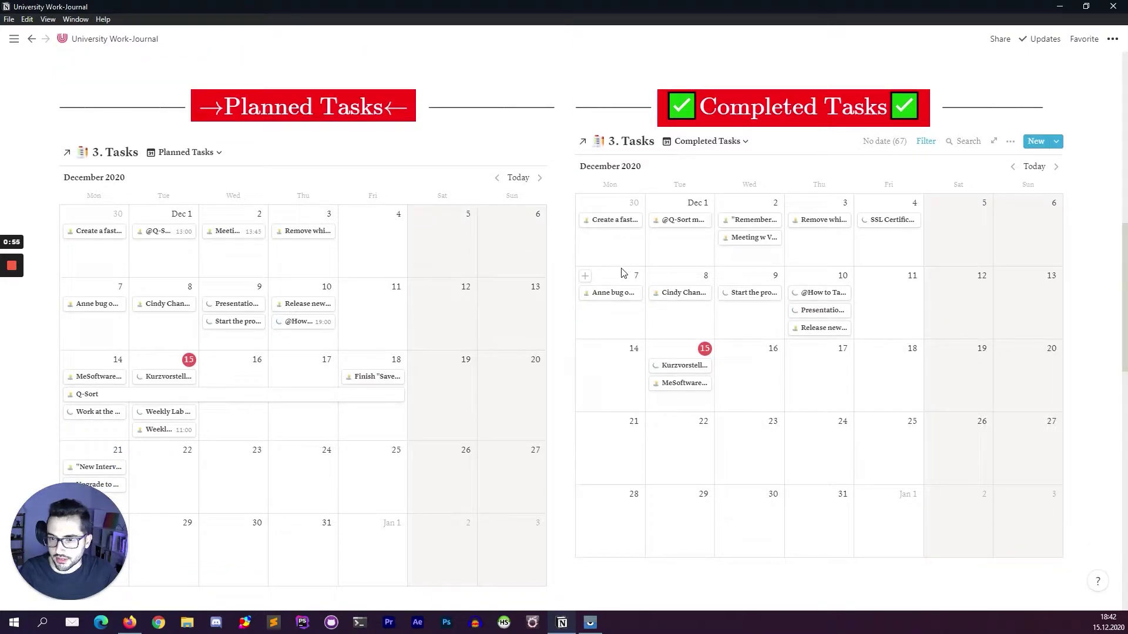
pyautogui.scroll(-1, 561, 282)
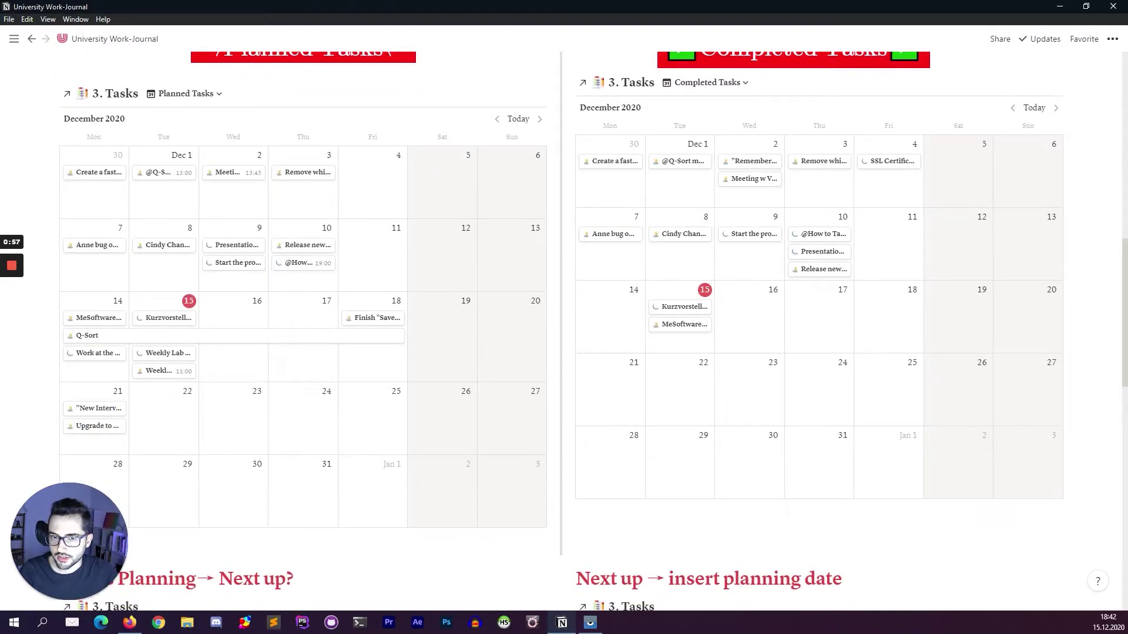
pyautogui.scroll(1, 640, 214)
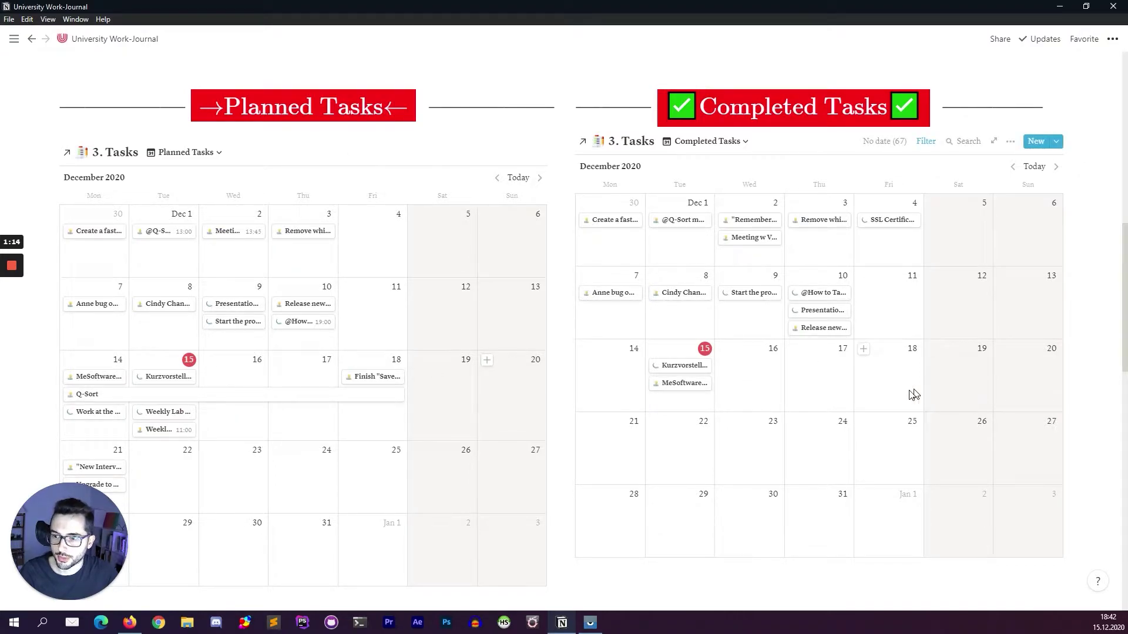
pyautogui.scroll(-7, 467, 340)
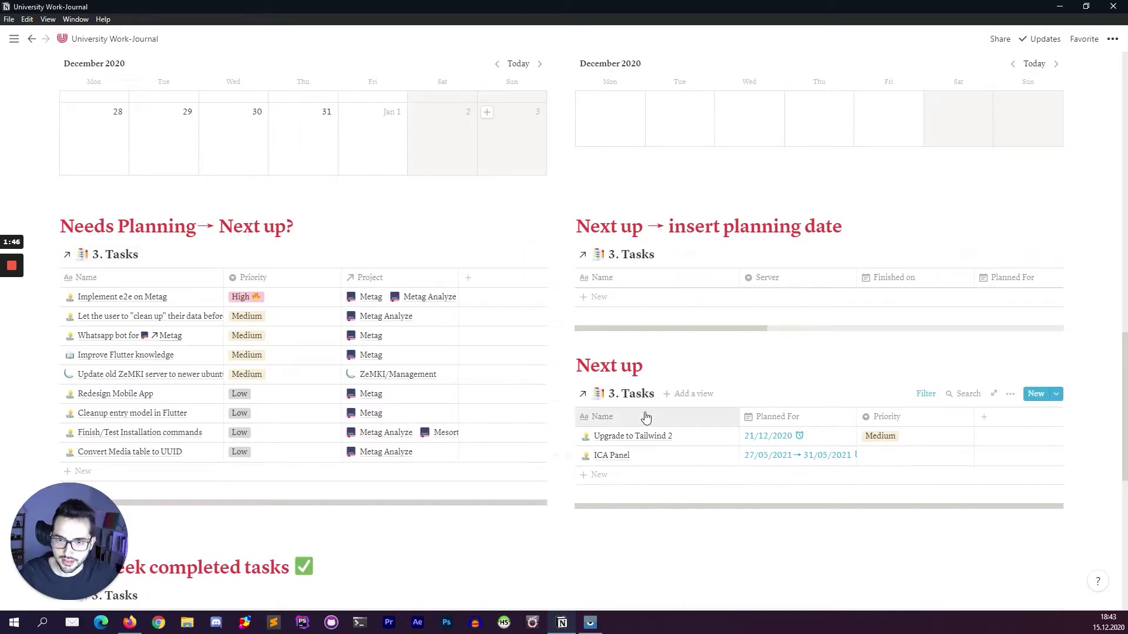
pyautogui.moveTo(667, 228); pyautogui.dragTo(834, 228)
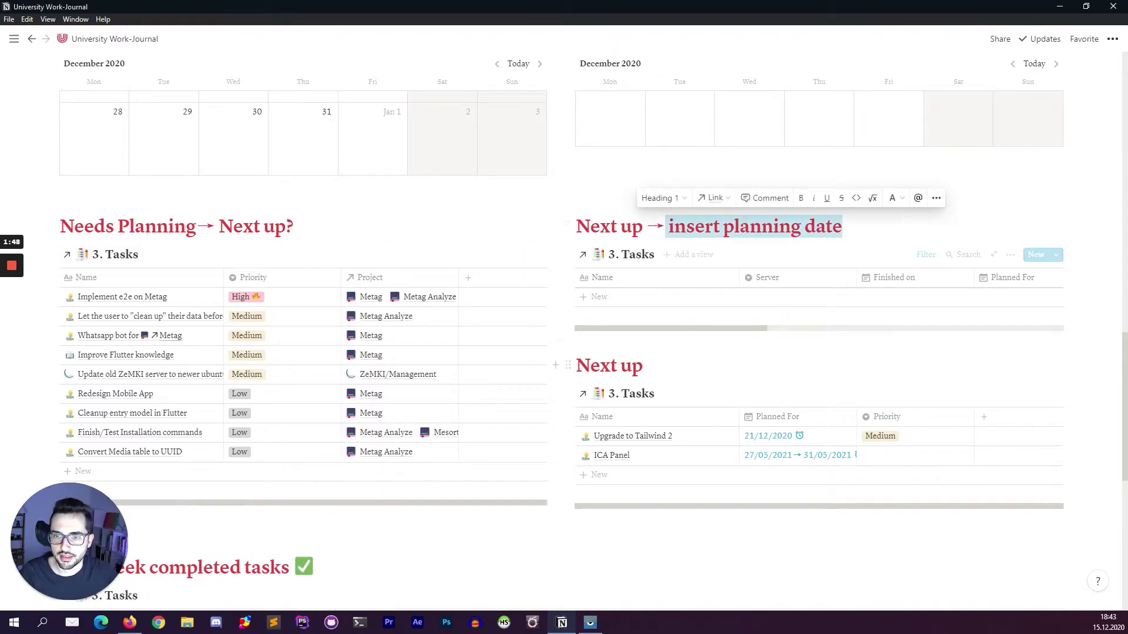
pyautogui.moveTo(577, 365); pyautogui.dragTo(643, 365)
pyautogui.click(620, 365)
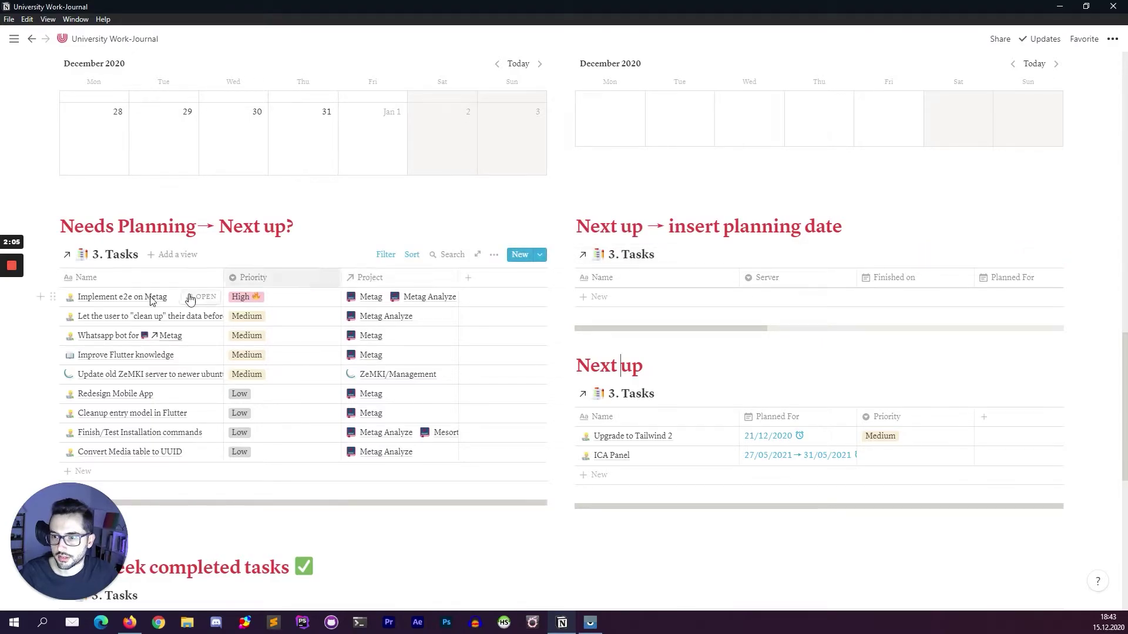
# - Move 'Implement e2e on Metag' into Next up with Planned For 16 December 2020
pyautogui.moveTo(61, 297); pyautogui.dragTo(636, 288)
pyautogui.click(1002, 296)
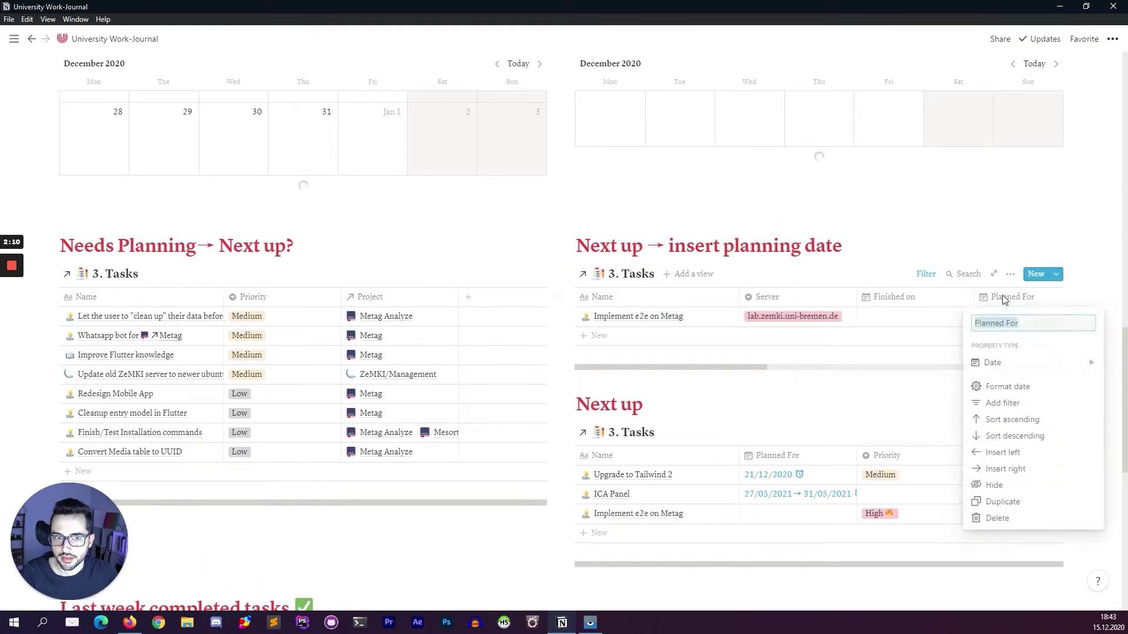
pyautogui.press('Escape')
pyautogui.click(1001, 298)
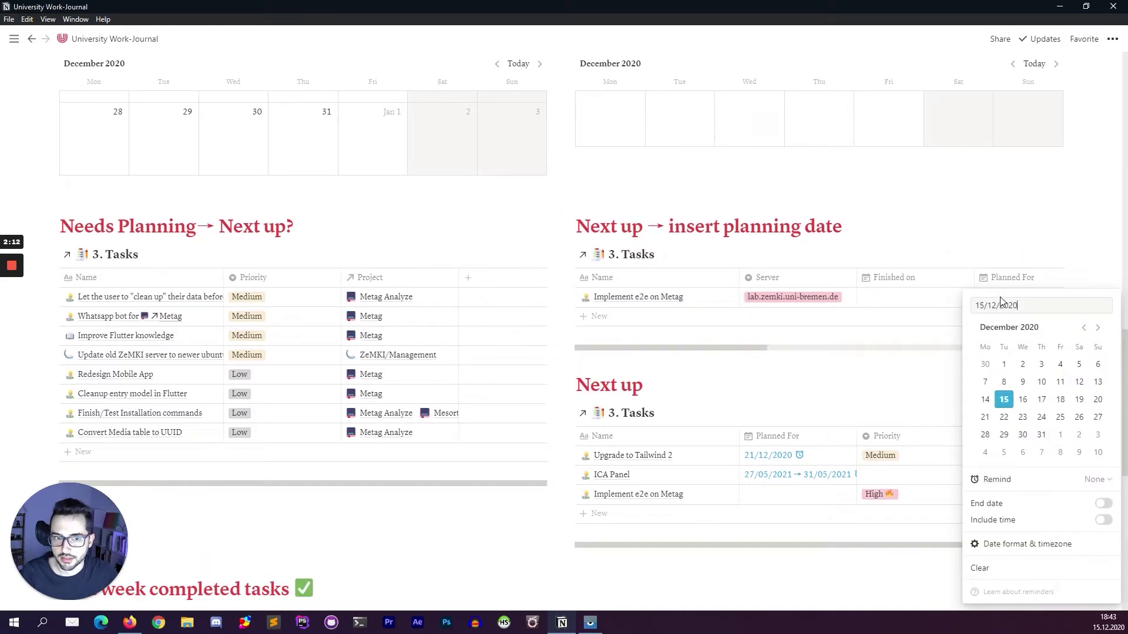
pyautogui.click(1022, 400)
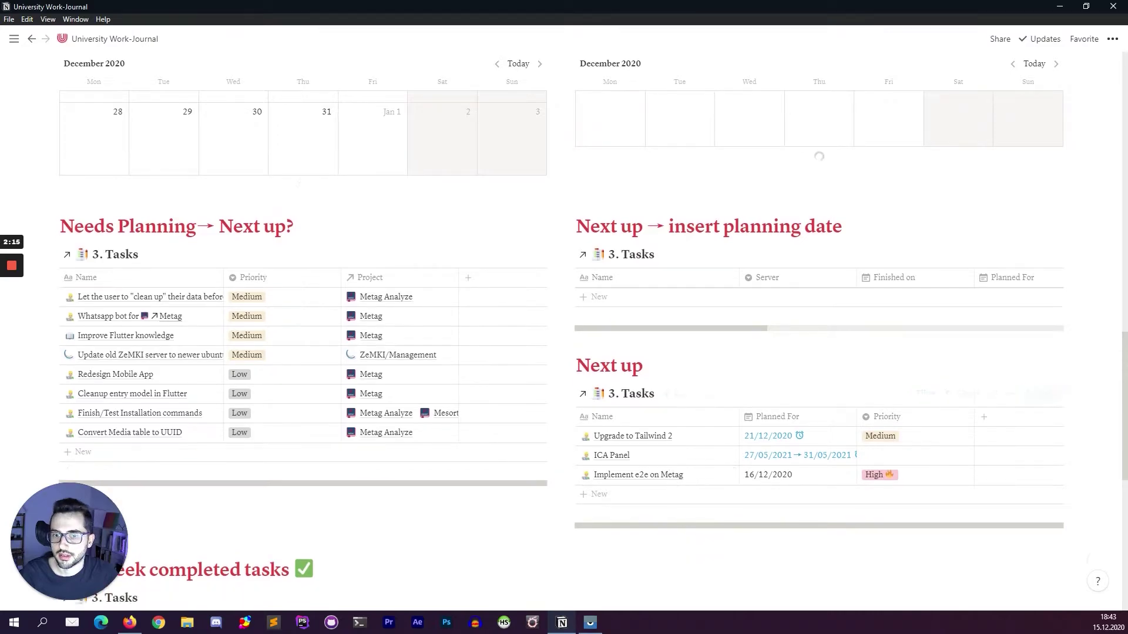
pyautogui.scroll(-7, 671, 480)
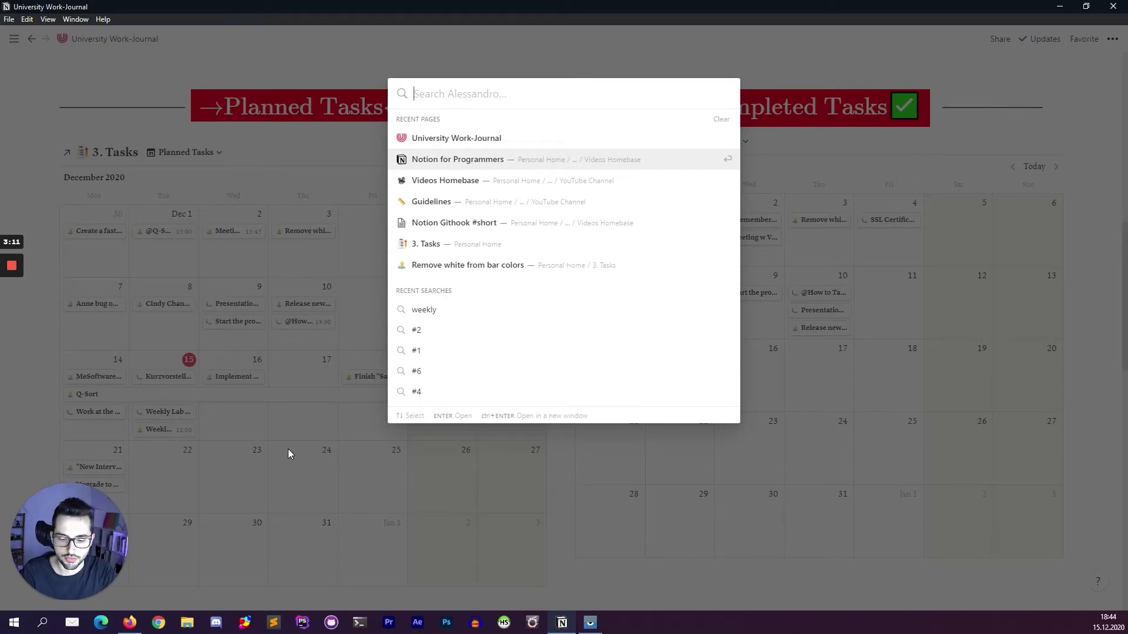
pyautogui.write('storage permission')
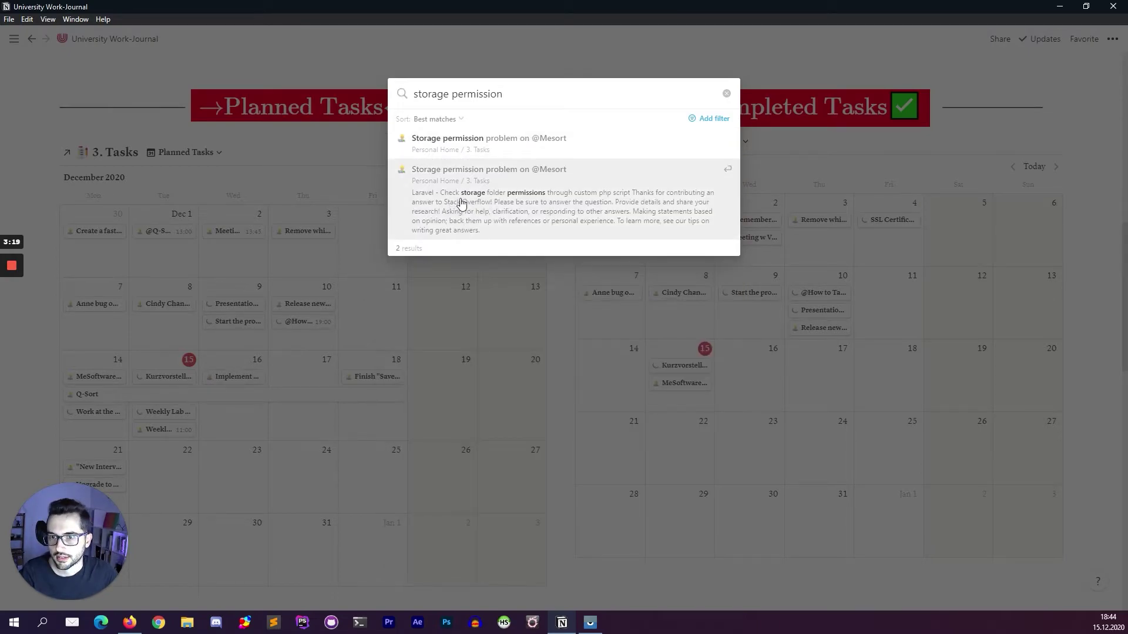
pyautogui.click(500, 203)
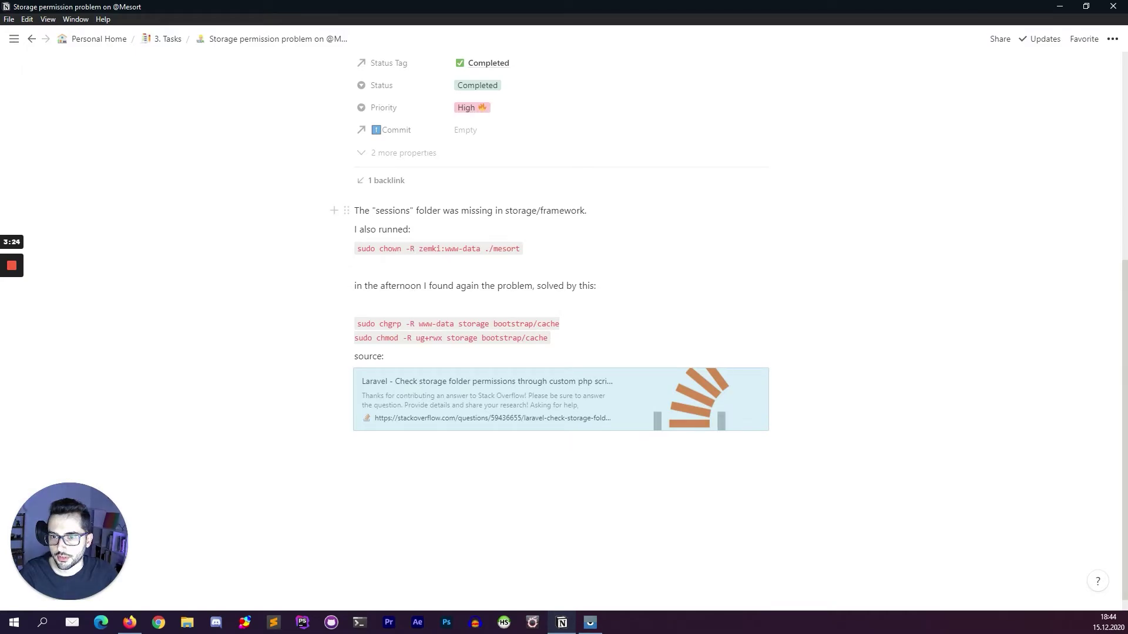
pyautogui.moveTo(356, 249); pyautogui.dragTo(520, 248)
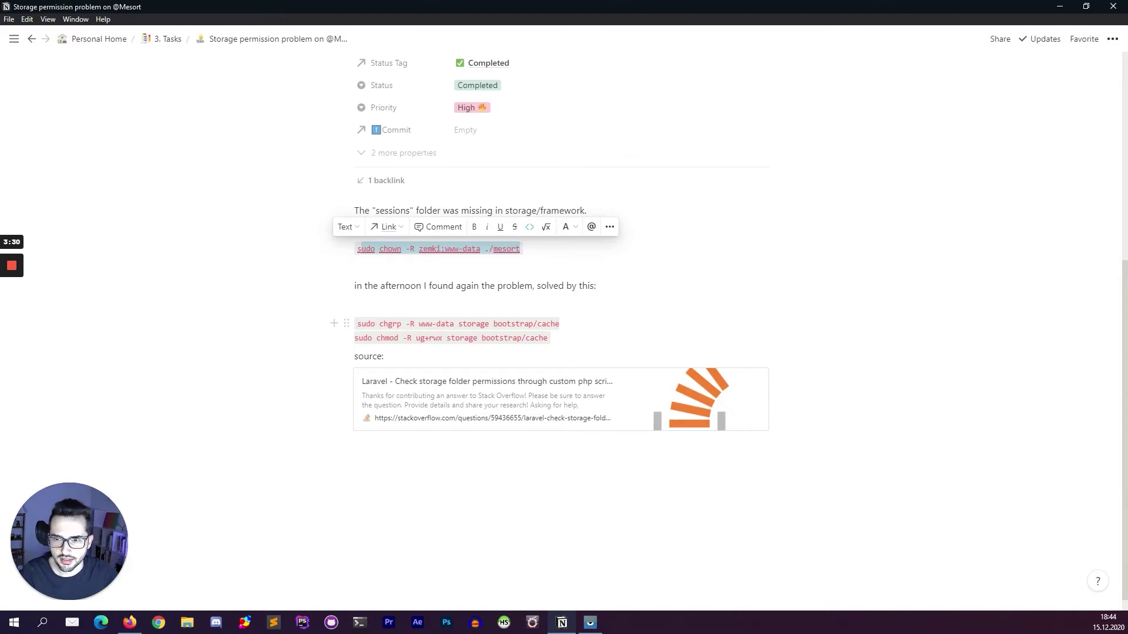
pyautogui.hotkey('shift', 'Up')
pyautogui.hotkey('shift', 'Left')
pyautogui.hotkey('shift', 'Left')
pyautogui.hotkey('shift', 'Left')
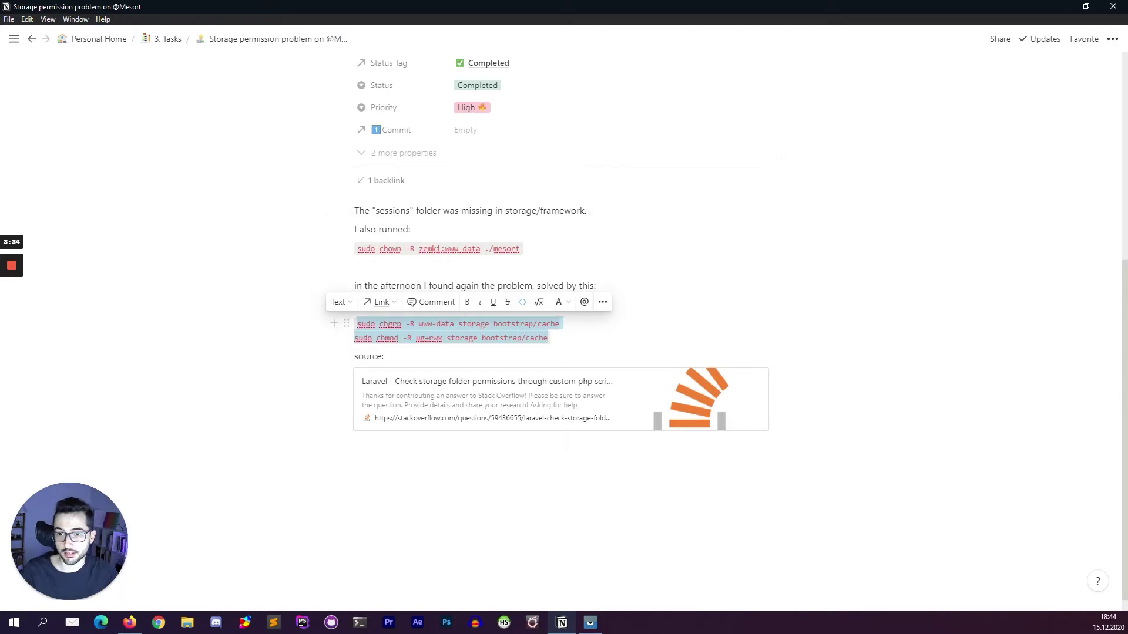
pyautogui.click(381, 304)
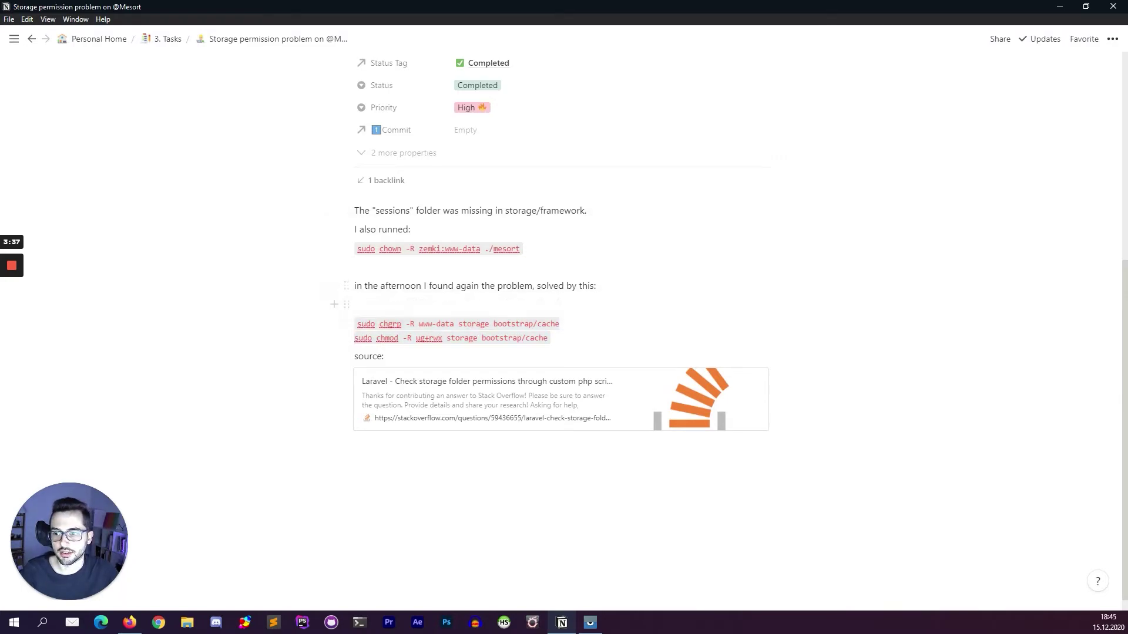
pyautogui.click(595, 286)
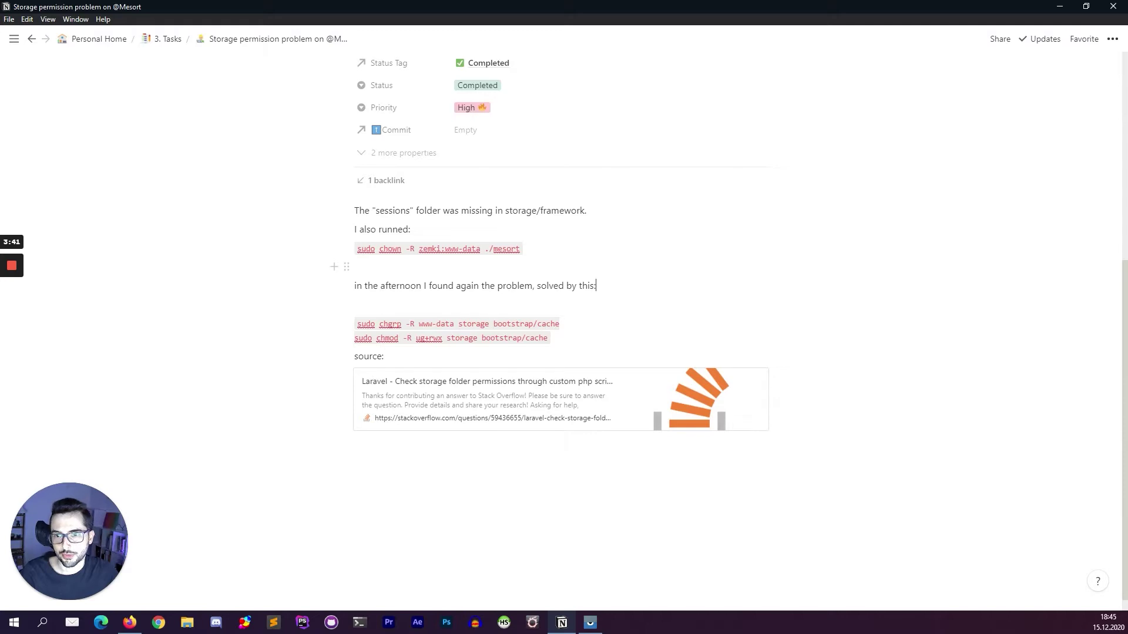
pyautogui.scroll(2, 564, 317)
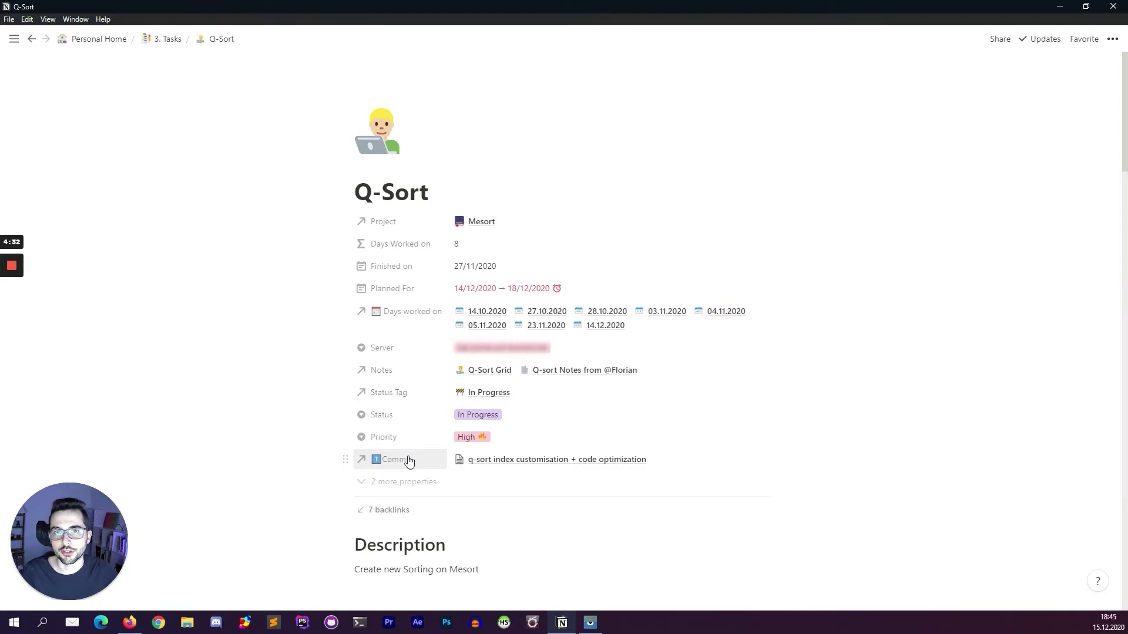
# - Open the Commits database from the sidebar and drag its description column wider
pyautogui.moveTo(83, 359)
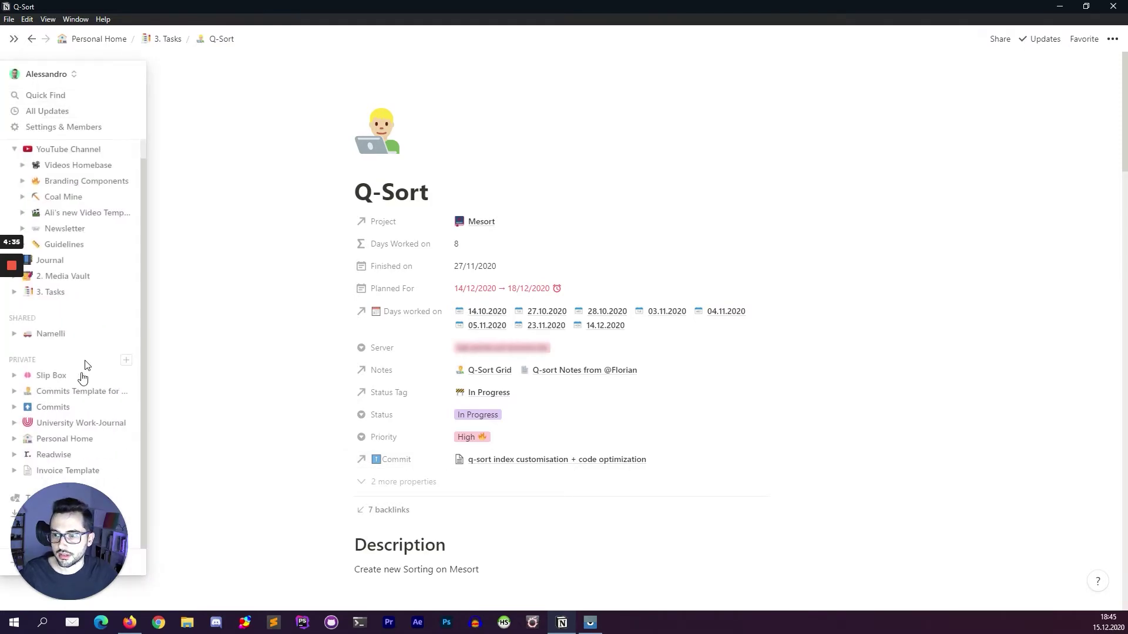
pyautogui.click(35, 407)
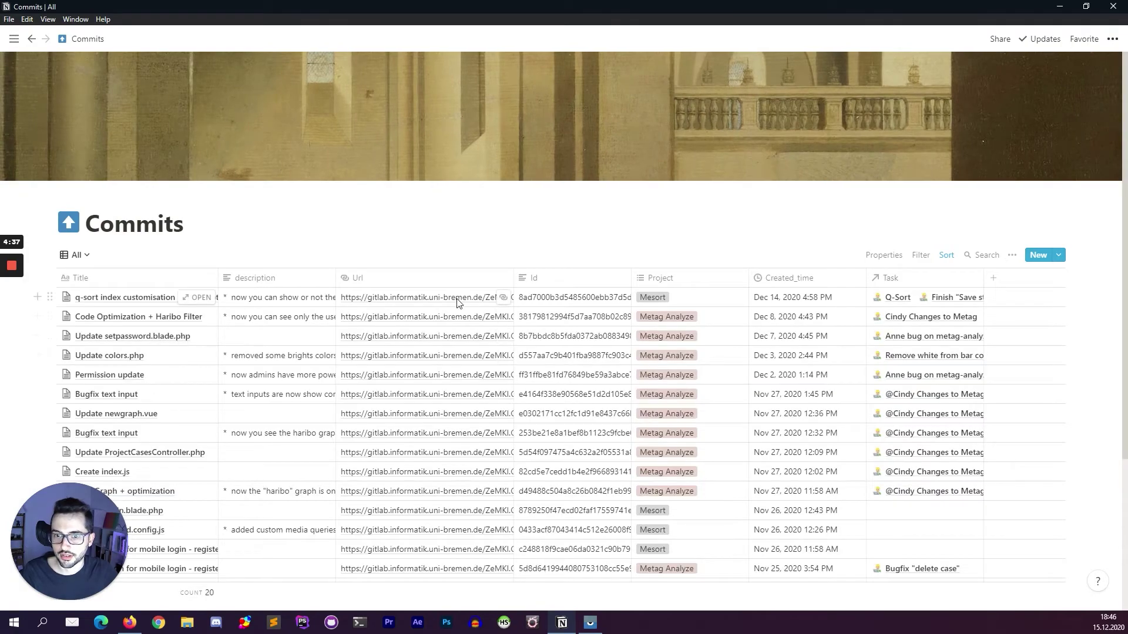
pyautogui.scroll(-2, 457, 302)
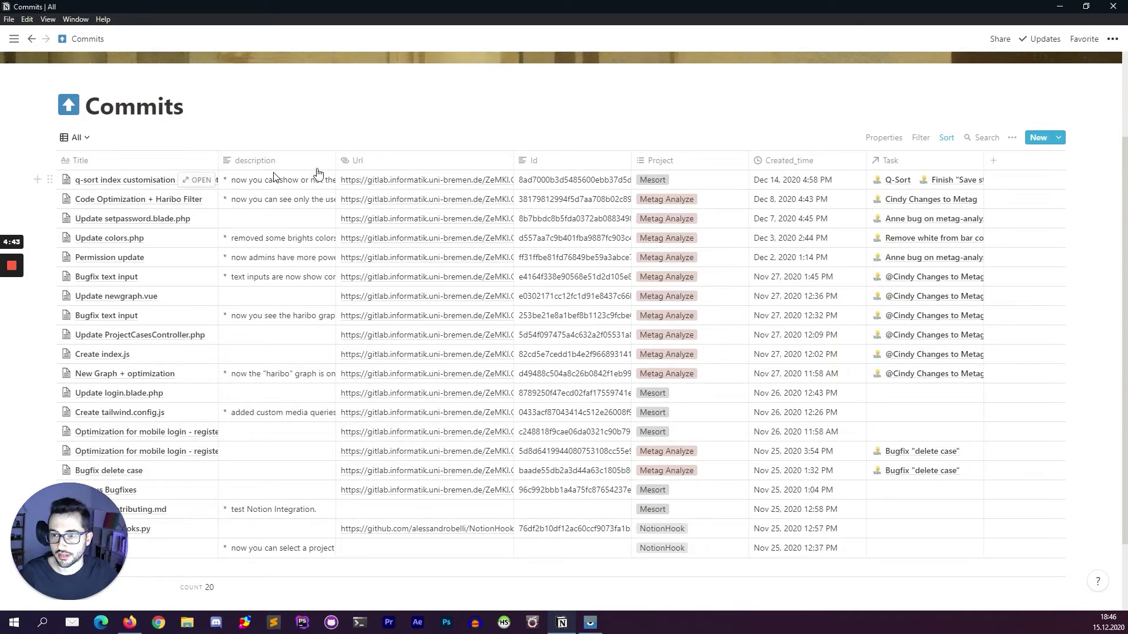
pyautogui.moveTo(341, 169); pyautogui.dragTo(382, 170)
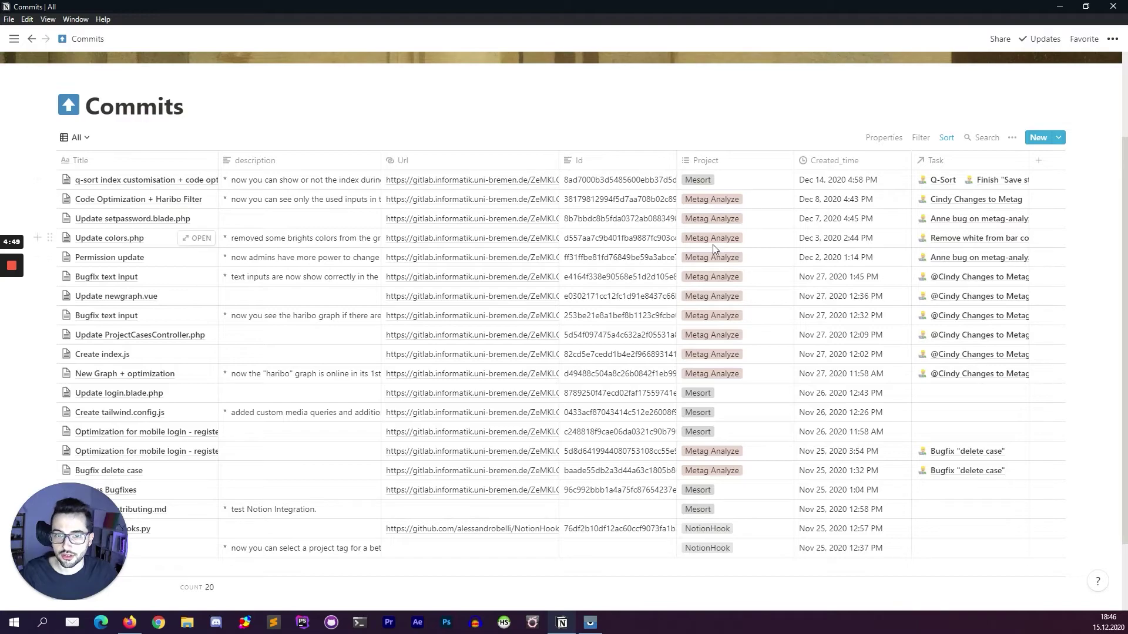
pyautogui.scroll(-1, 740, 452)
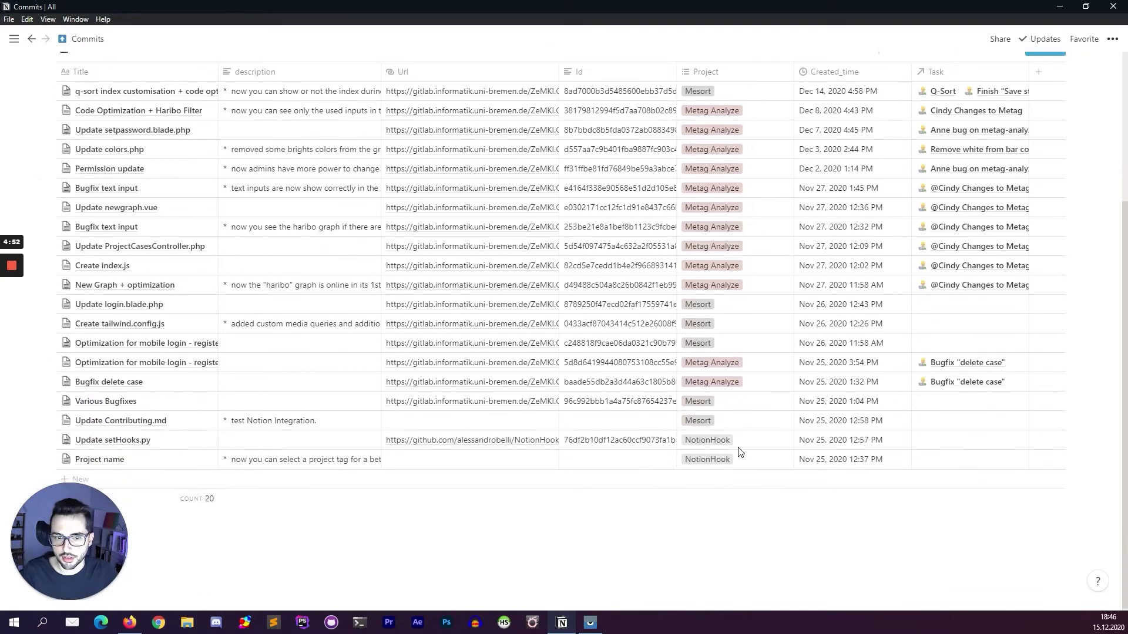
pyautogui.scroll(2, 738, 453)
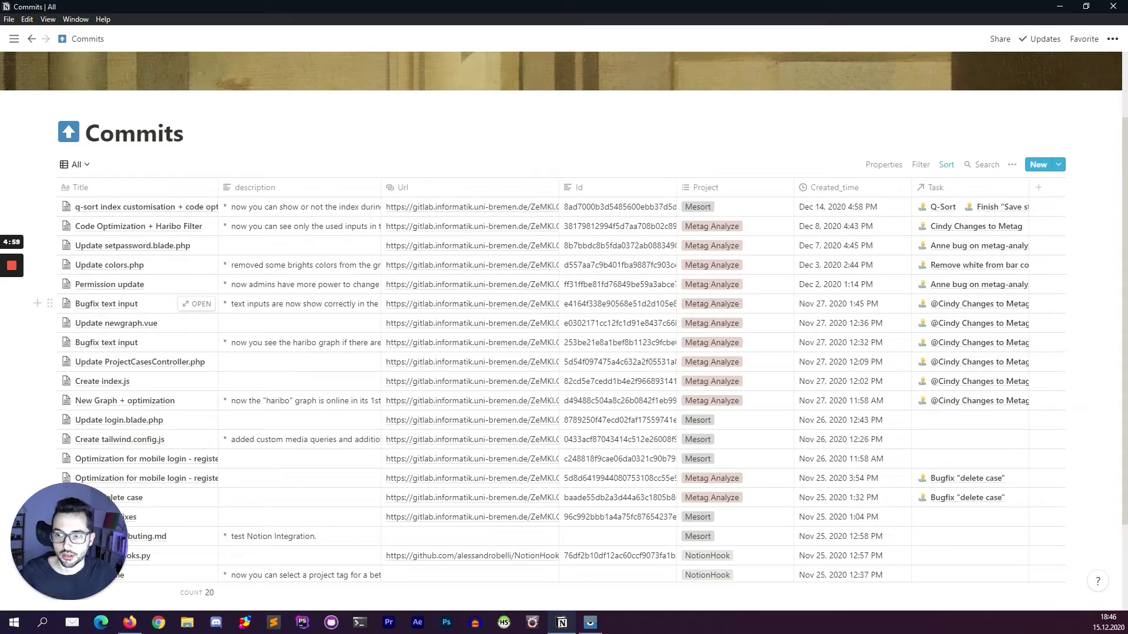
# - Go back to Q-Sort and view its linked commit 'q-sort index customisation + code optimization'
pyautogui.click(31, 38)
pyautogui.click(470, 459)
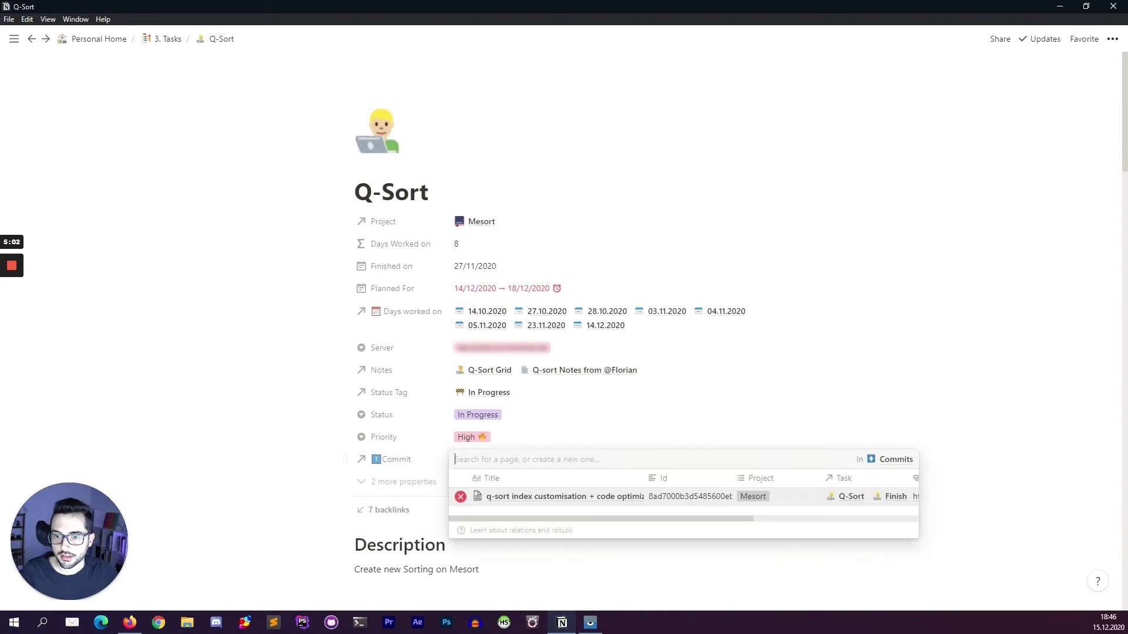